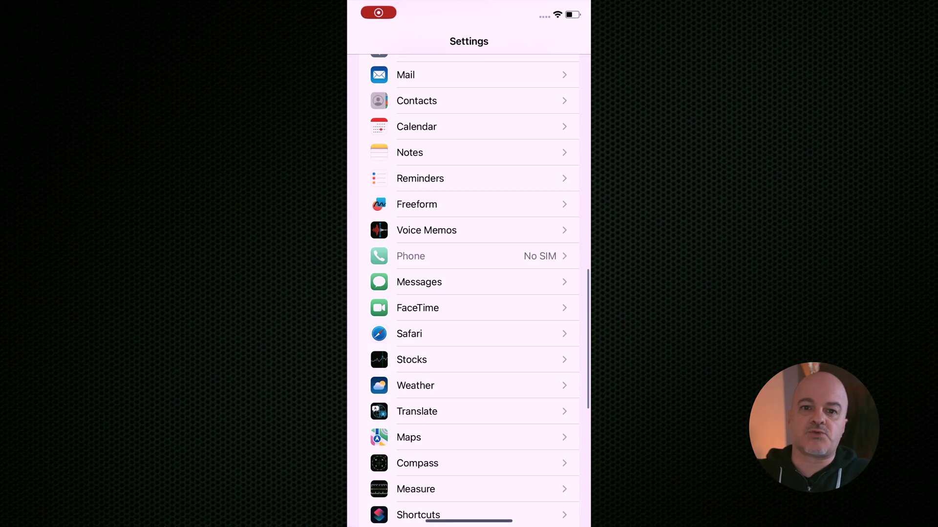
# Go to Mail > Accounts > Fetch New Data and open the iCloud account's schedule.
pyautogui.click(406, 75)
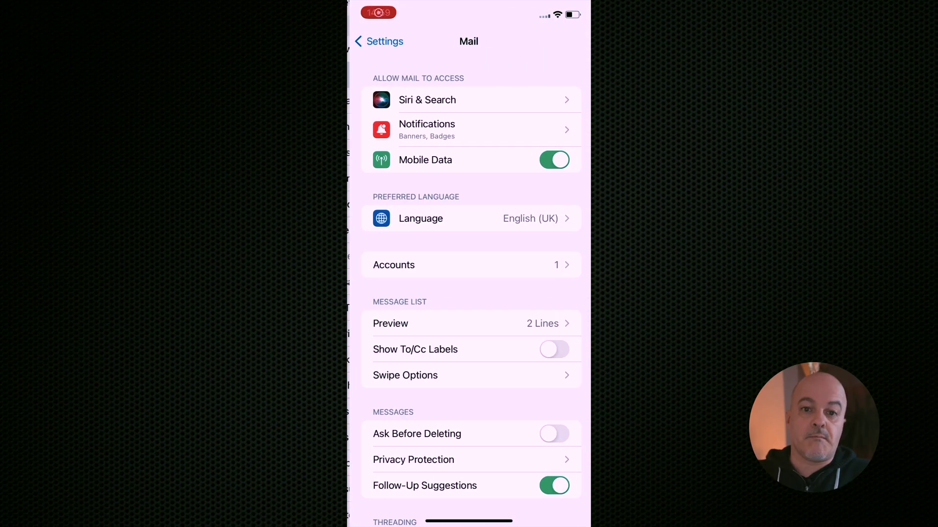
pyautogui.click(391, 265)
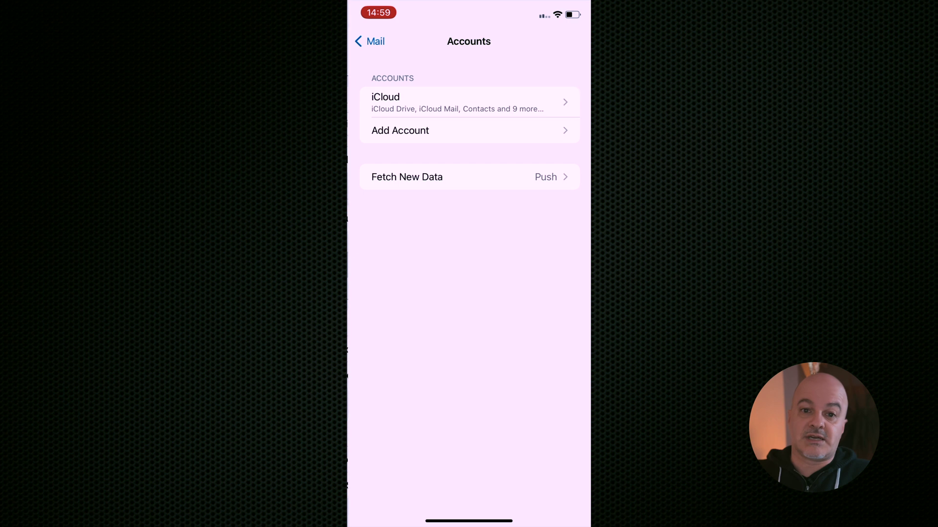
pyautogui.click(406, 177)
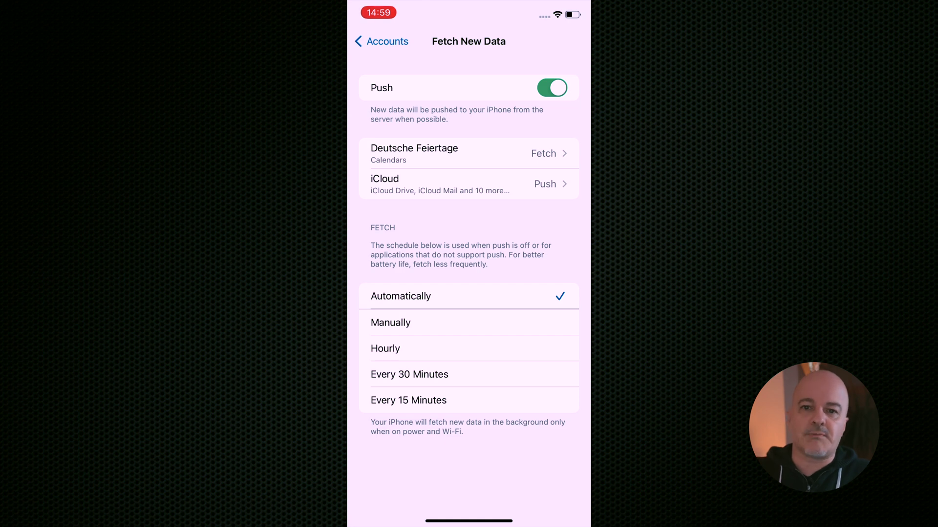
pyautogui.click(439, 183)
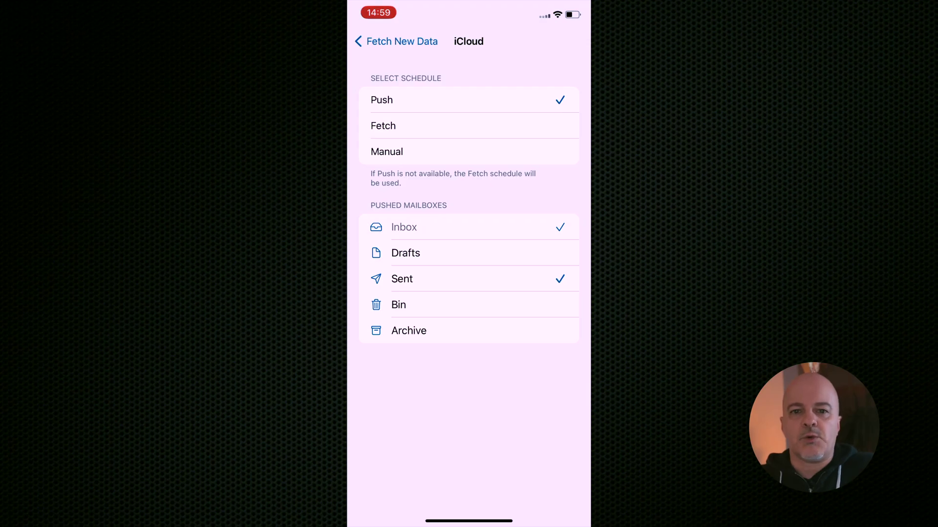
# Tick Archive so it is pushed alongside Inbox and Sent for iCloud.
pyautogui.click(409, 331)
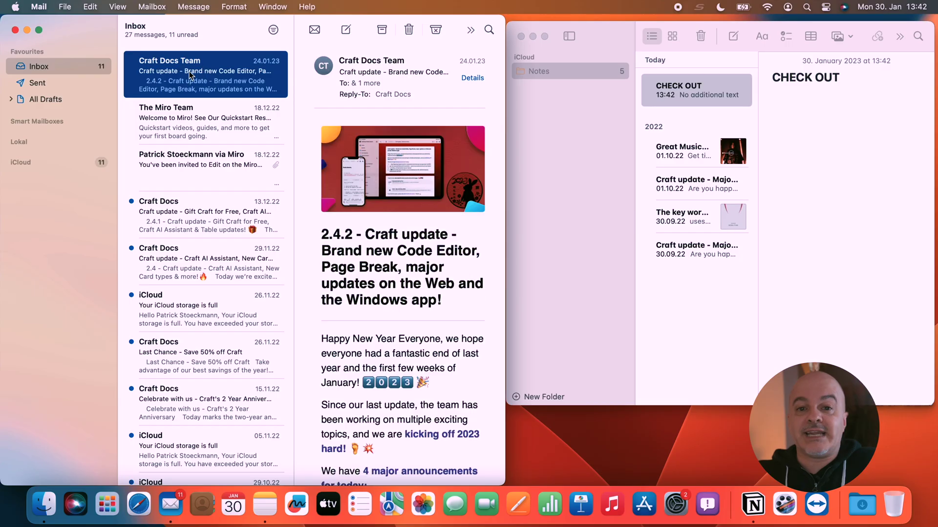
# Drag the Craft Docs email from Mail into the CHECK OUT note.
pyautogui.moveTo(190, 74); pyautogui.dragTo(798, 102)
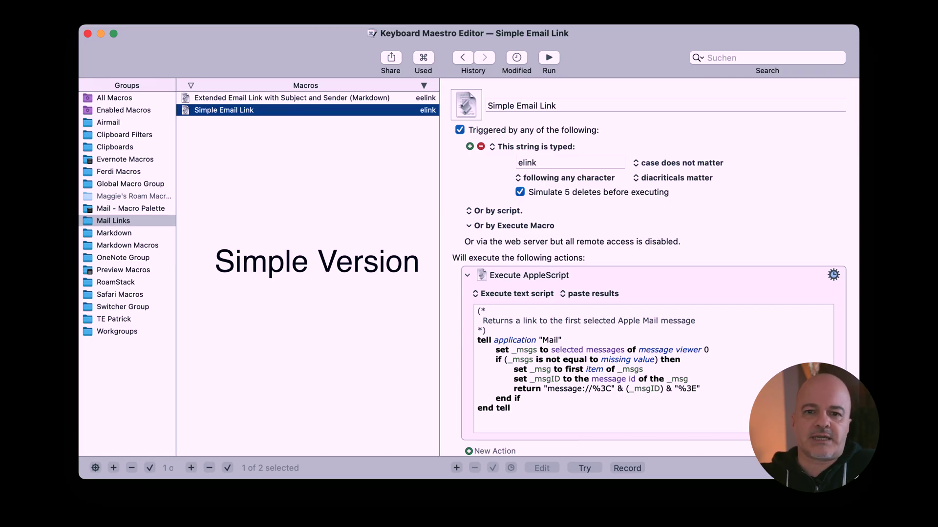
# Select the Extended Email Link macro in Keyboard Maestro.
pyautogui.press('Up')
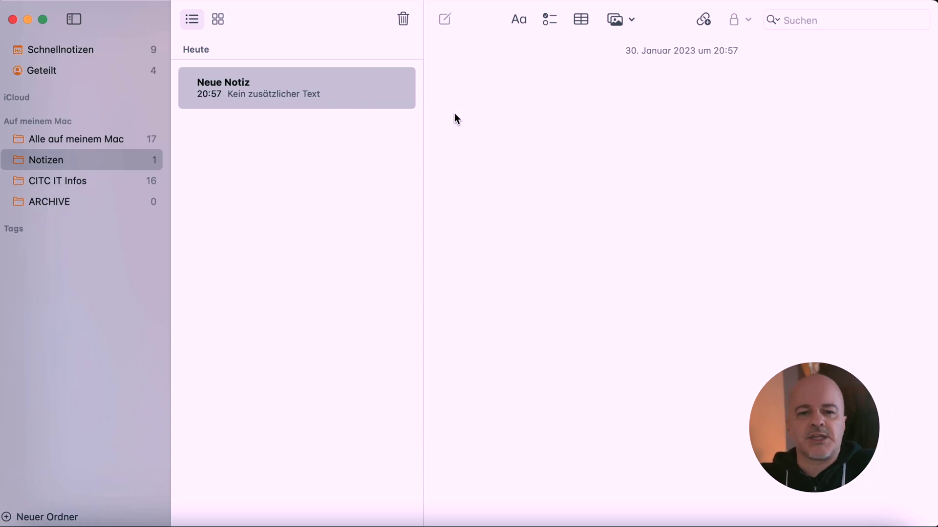
# Type elink to insert a clickable message:// link, then type eelink on a new line.
pyautogui.write('elink')
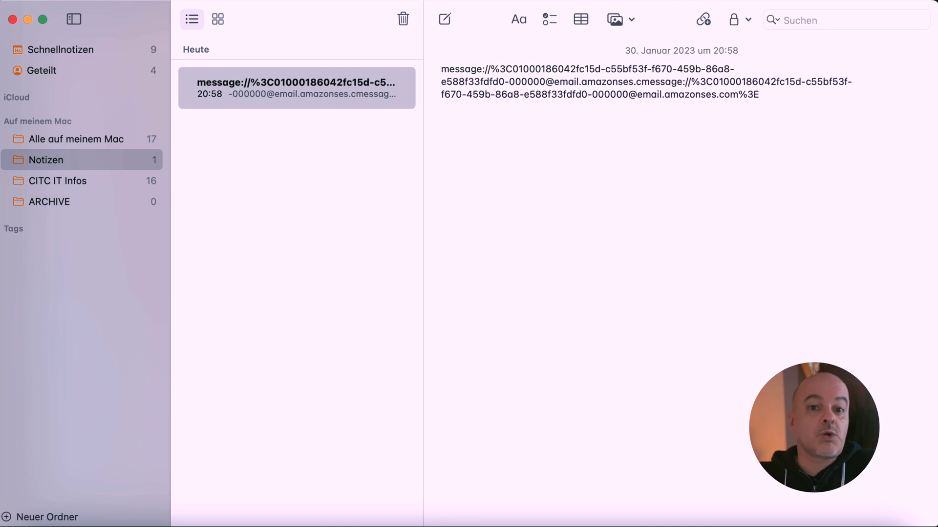
pyautogui.press('Return')
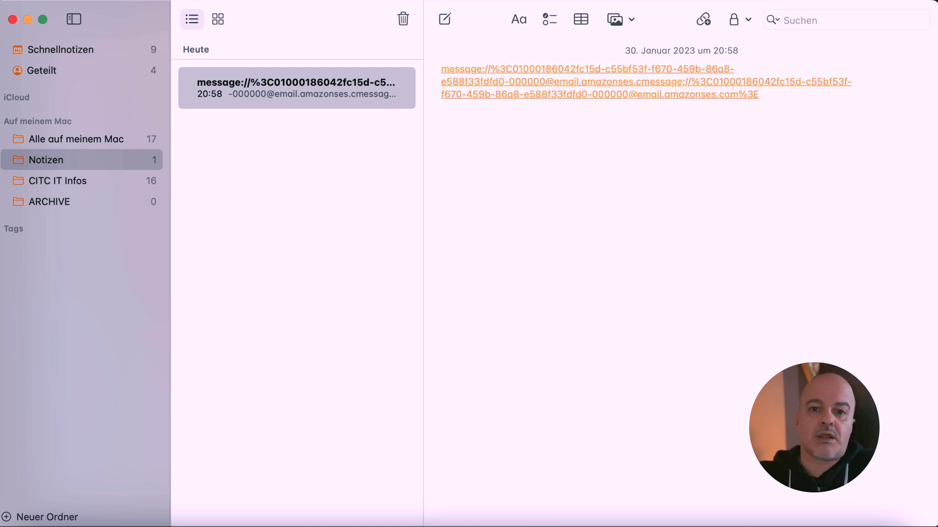
pyautogui.write('eeli')
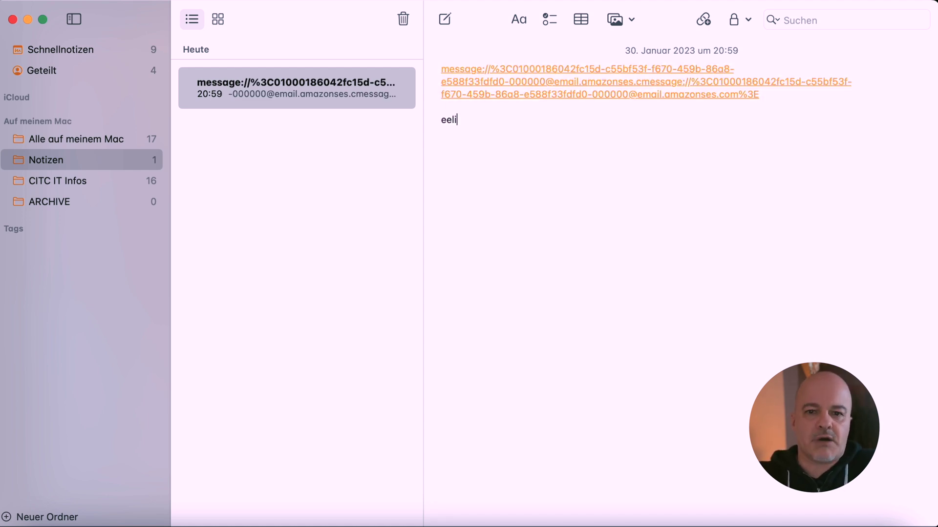
pyautogui.write('nk')
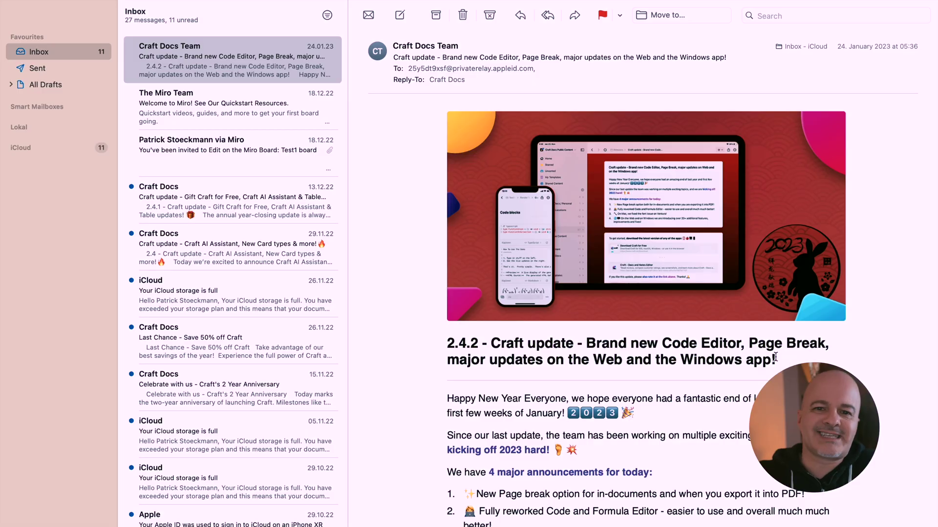
# Share the selected Craft update heading to Reminders and add it to the Reminders list.
pyautogui.moveTo(775, 357); pyautogui.dragTo(462, 343)
pyautogui.rightClick(481, 357)
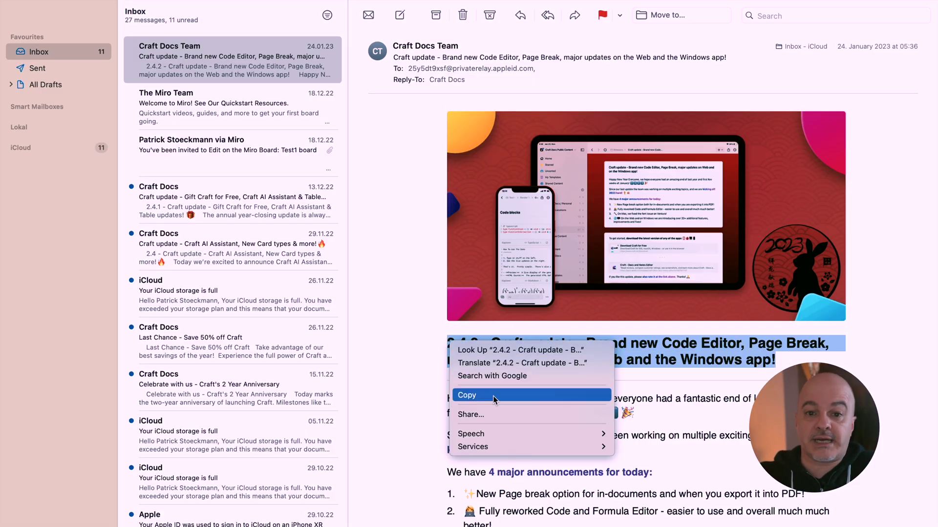
pyautogui.press('Escape')
pyautogui.click(585, 286)
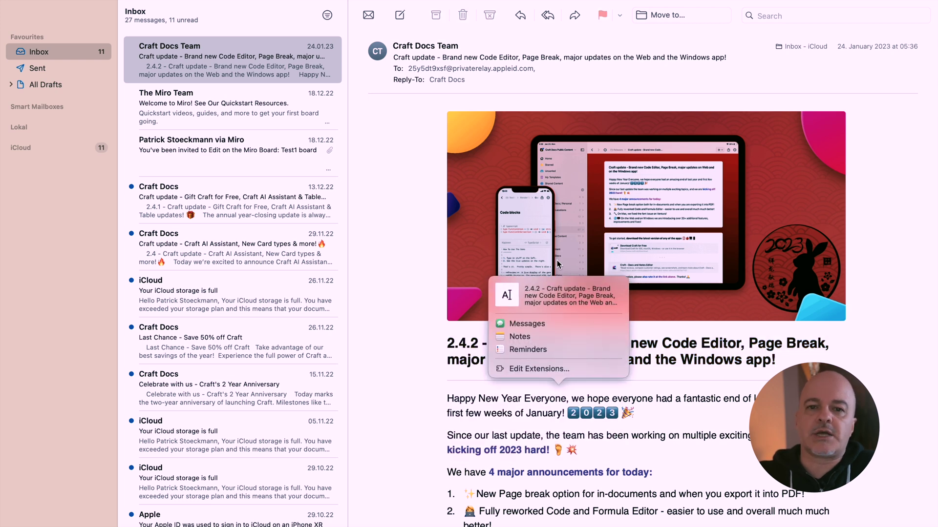
pyautogui.click(531, 352)
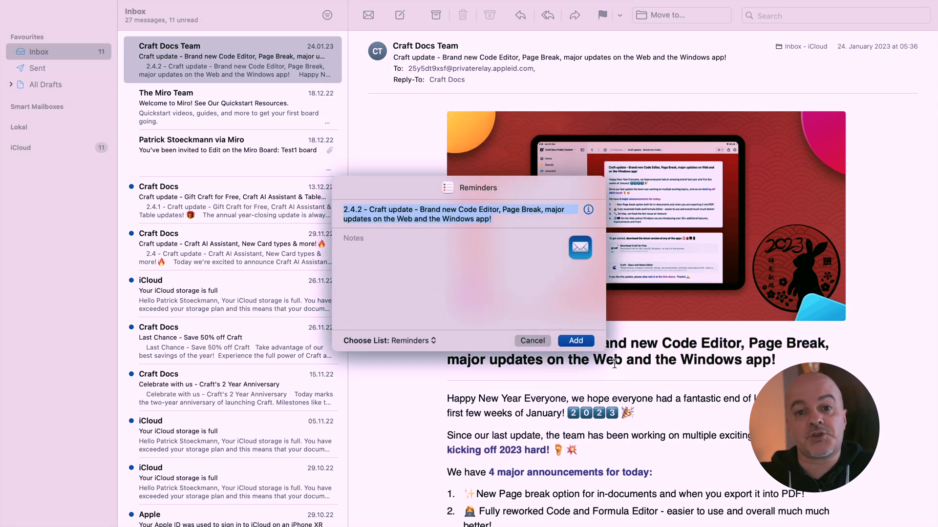
pyautogui.click(576, 341)
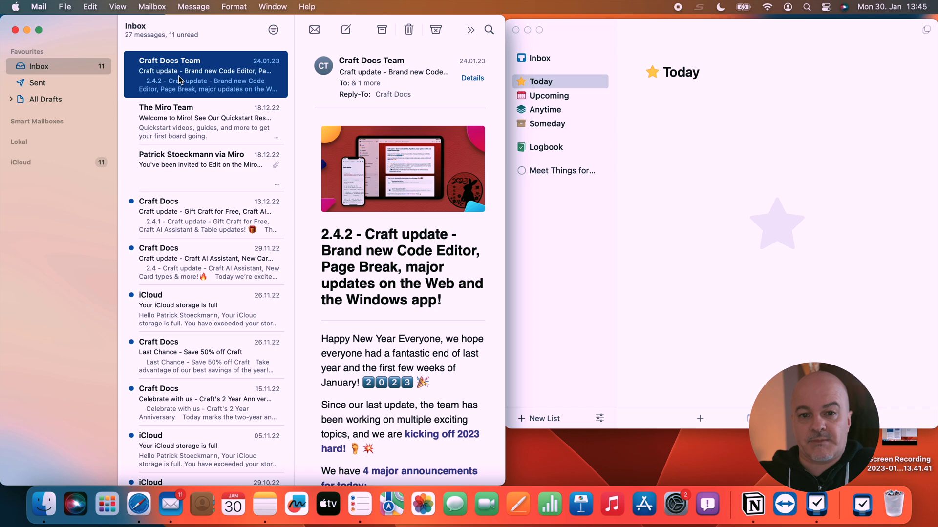
# Save the Craft update email as a Things Inbox to-do, then follow its message: link back.
pyautogui.hotkey('ctrl', 'alt', 'space')
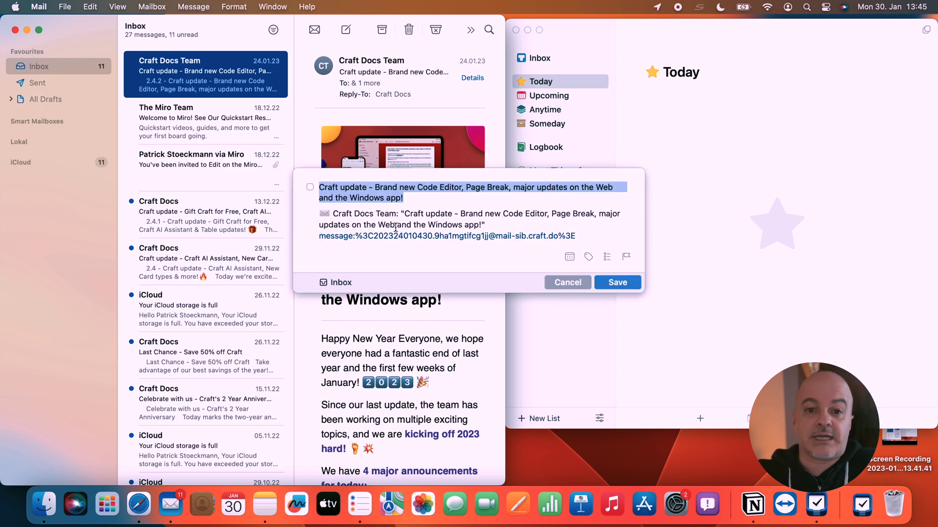
pyautogui.click(618, 283)
pyautogui.click(566, 64)
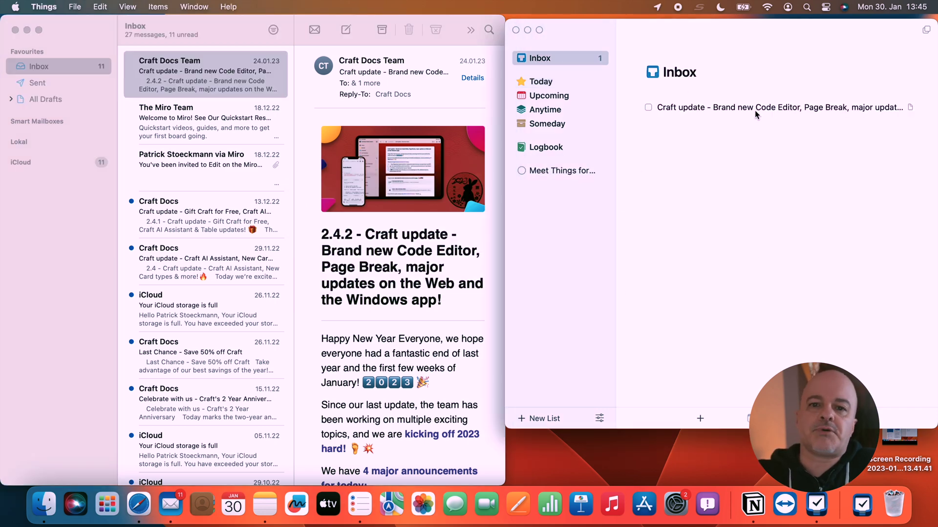
pyautogui.doubleClick(828, 113)
pyautogui.click(702, 190)
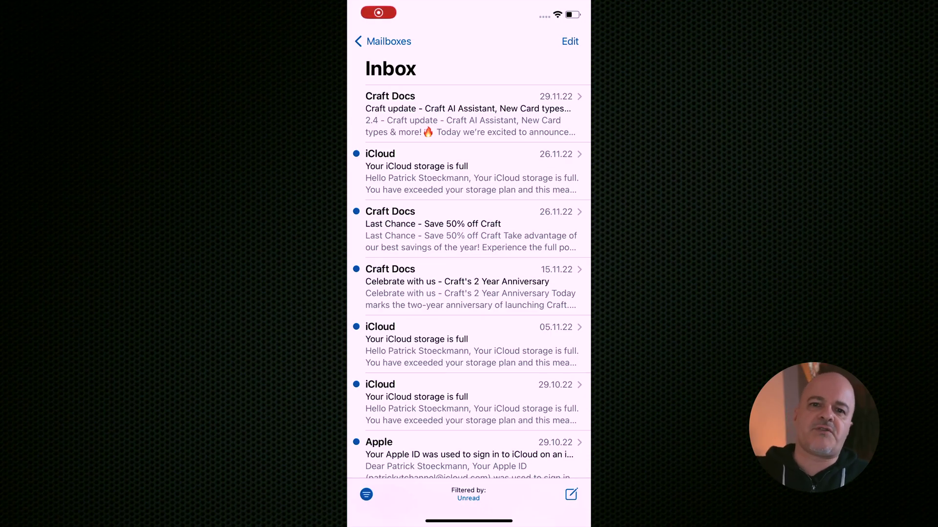
# Carry the first Craft Docs email out of iOS Mail and drop it into the CHECK OUT note.
pyautogui.moveTo(469, 114)
pyautogui.mouseDown()
pyautogui.moveTo(505, 165)
pyautogui.moveTo(441, 176)
pyautogui.moveTo(467, 119)
pyautogui.moveTo(489, 180)
pyautogui.moveTo(482, 145)
pyautogui.moveTo(536, 183)
pyautogui.moveTo(544, 256)
pyautogui.moveTo(529, 278)
pyautogui.mouseUp()
pyautogui.moveTo(469, 521); pyautogui.dragTo(469, 342)
pyautogui.moveTo(529, 278); pyautogui.dragTo(504, 219)
pyautogui.click(441, 190)
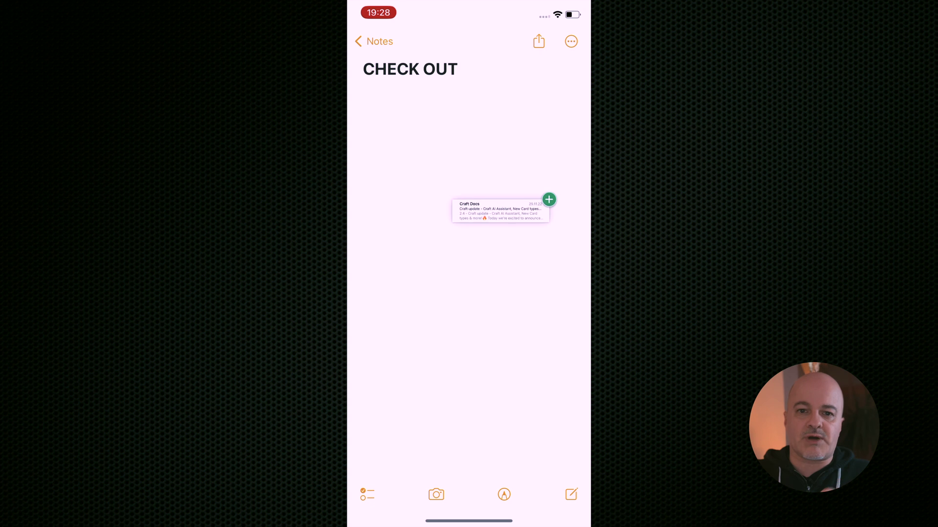
pyautogui.moveTo(408, 163); pyautogui.dragTo(494, 165)
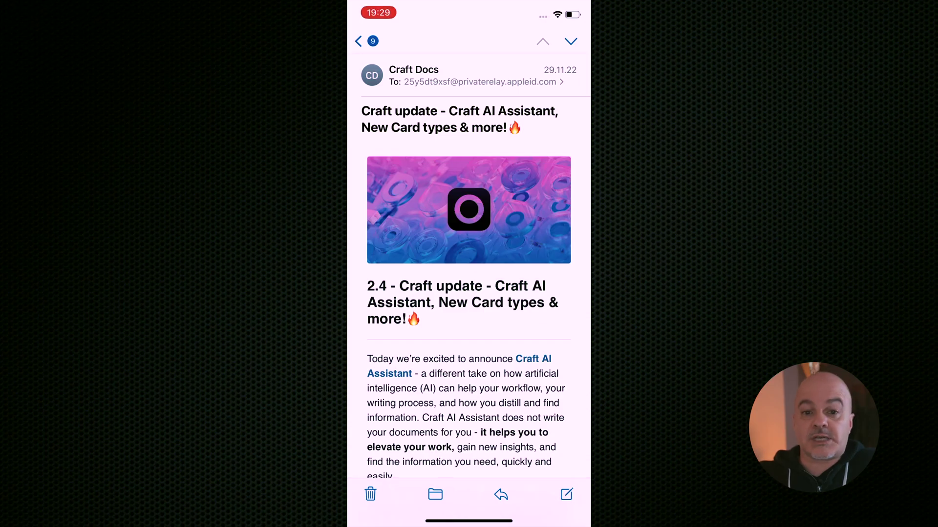
# Select the Craft update subject line and share it to Reminders.
pyautogui.moveTo(392, 122); pyautogui.dragTo(522, 132)
pyautogui.click(512, 82)
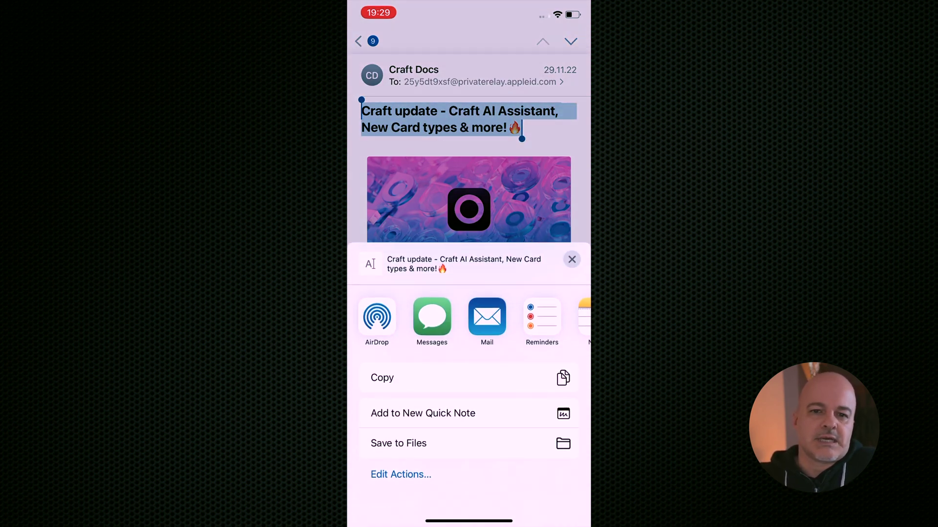
pyautogui.click(541, 317)
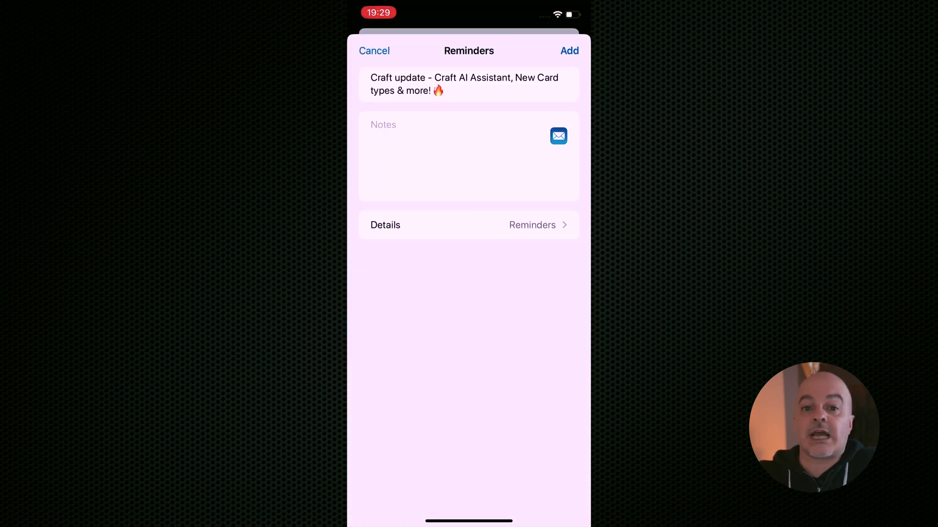